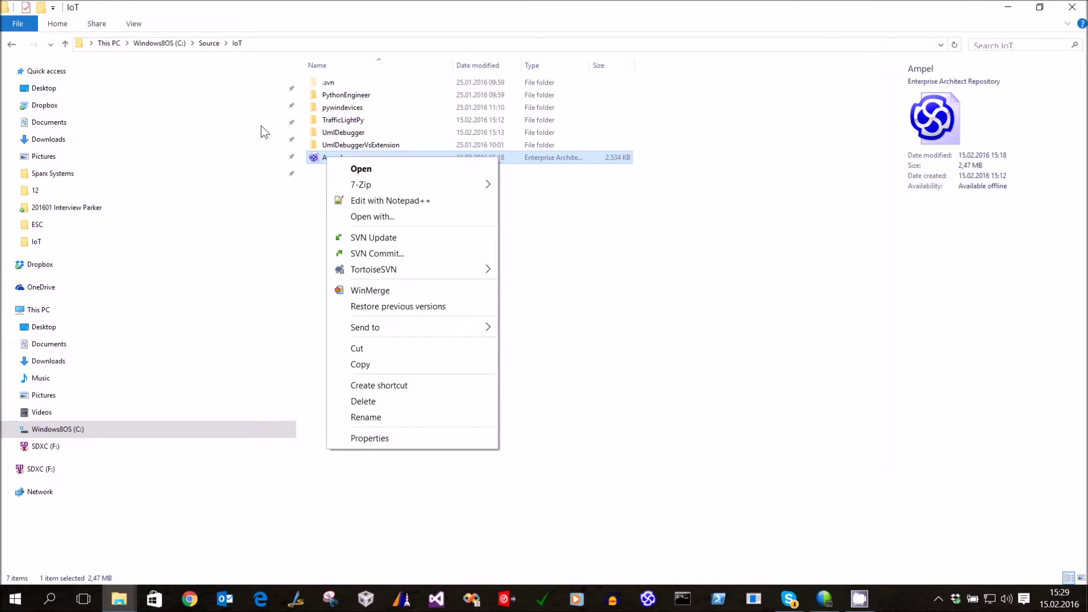
# - Launch a TortoiseSVN commit for Ampel.EAP from the IoT source folder
pyautogui.press('Return')
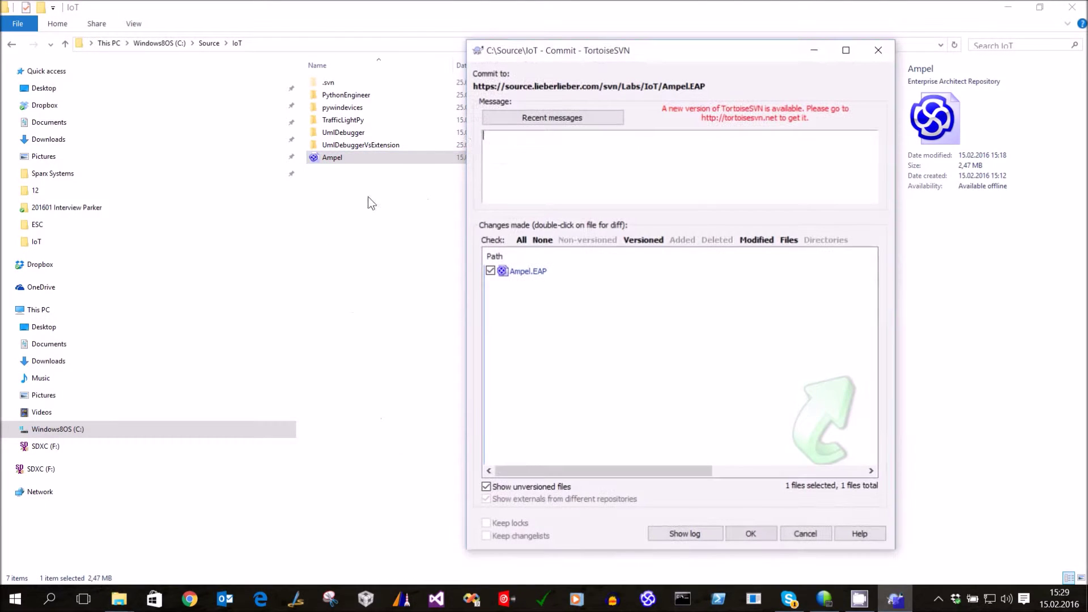
pyautogui.write('Re')
pyautogui.write('leas')
# - Write the two-line commit message 'Redesigned Statemachine' and 'Removed CPP Version'
pyautogui.press('BackSpace')
pyautogui.press('BackSpace')
pyautogui.press('BackSpace')
pyautogui.press('BackSpace')
pyautogui.press('BackSpace')
pyautogui.write('Redesigned Statemachine')
pyautogui.press('Return')
pyautogui.write('Removed CPP Version')
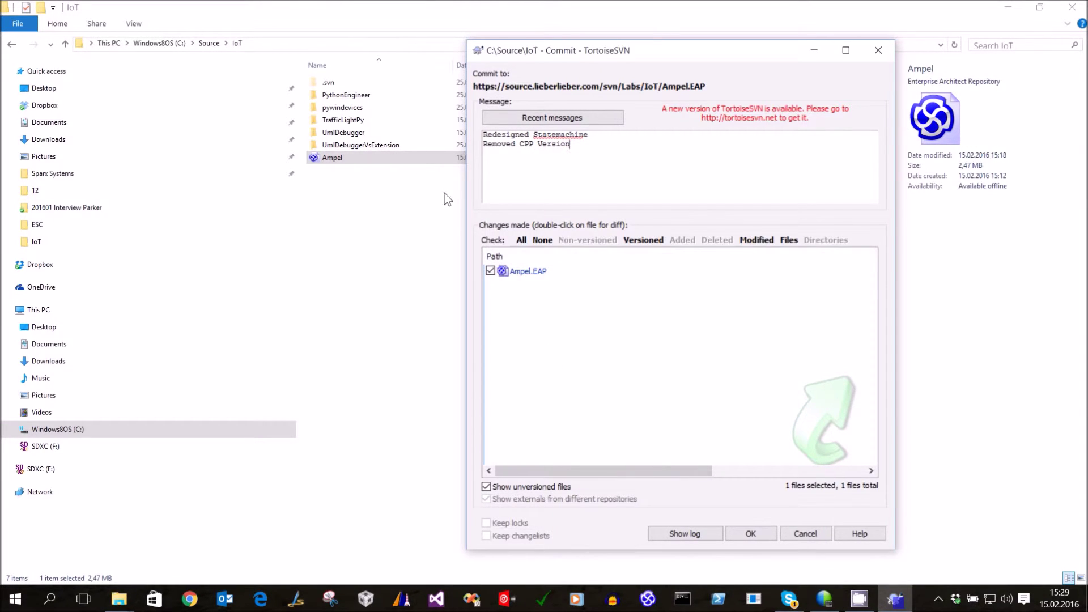
pyautogui.press('Tab')
pyautogui.press('Menu')
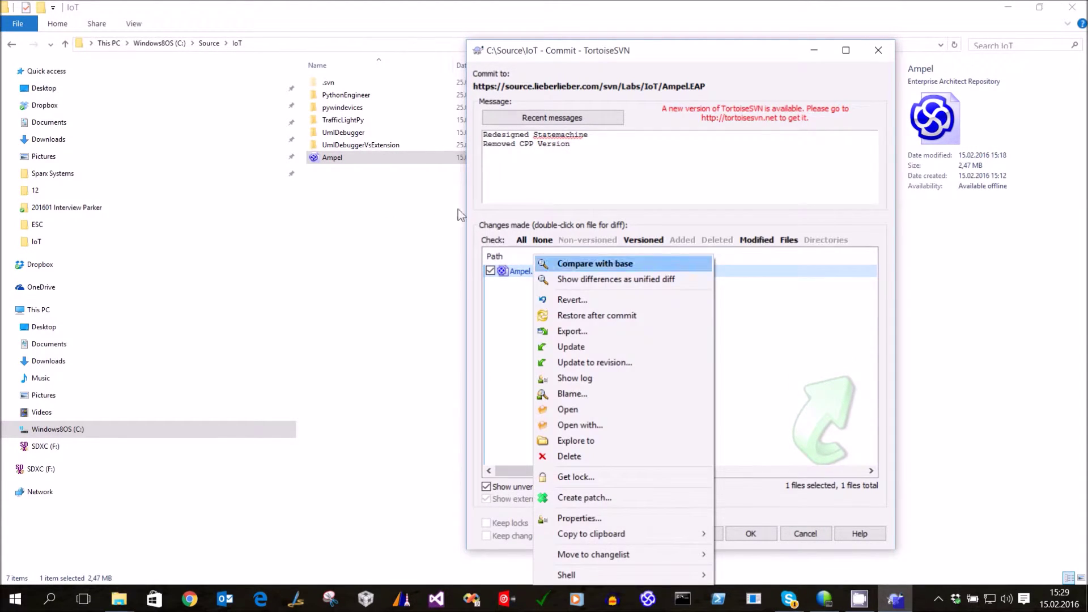
# - Run Compare with base on Ampel.EAP to open the diff in Model Versioner
pyautogui.press('Return')
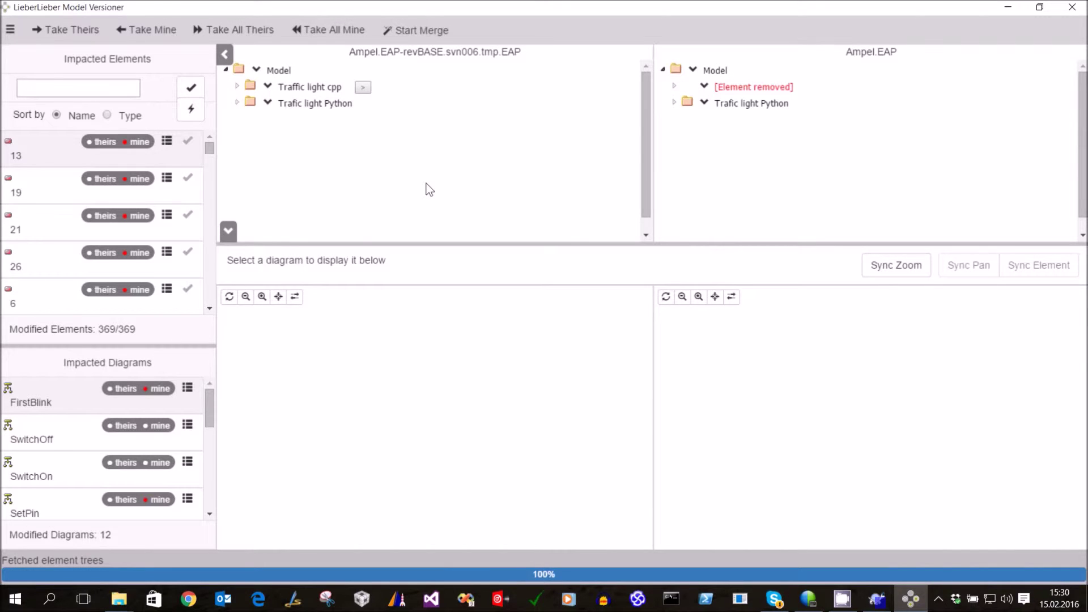
# - Expand the Trafic light Python package and its Trafficlight package and class in the element tree
pyautogui.click(763, 188)
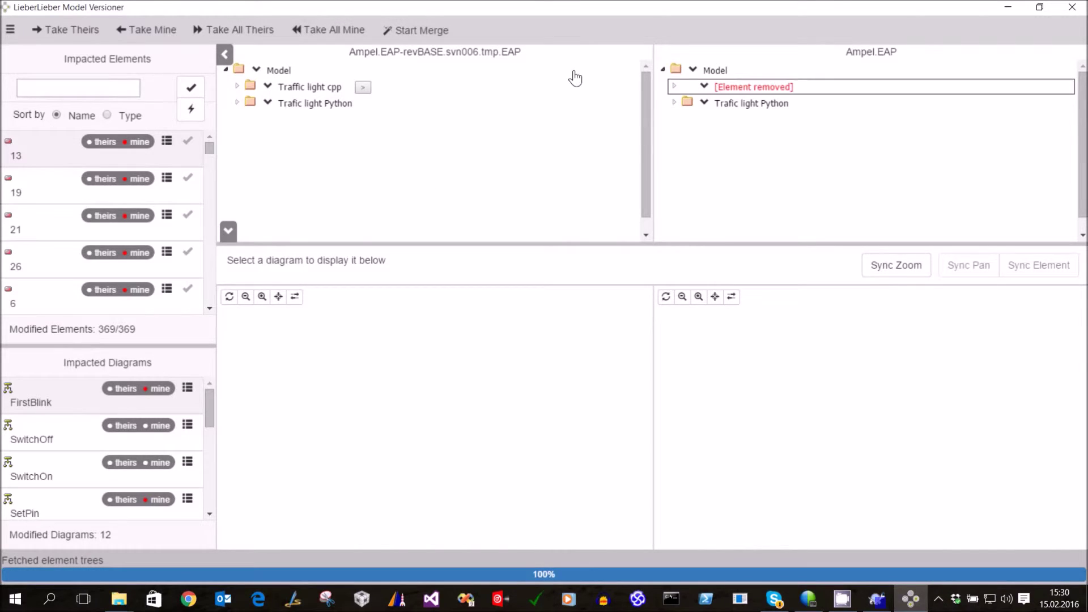
pyautogui.click(573, 79)
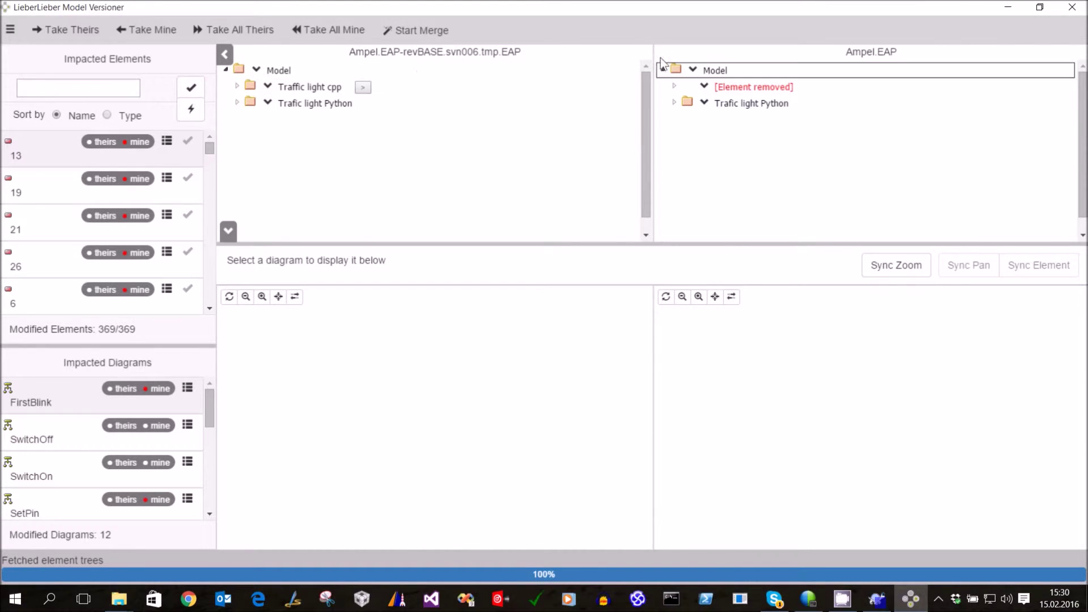
pyautogui.press('Right')
pyautogui.press('Down')
pyautogui.press('Right')
pyautogui.press('Down')
pyautogui.press('Right')
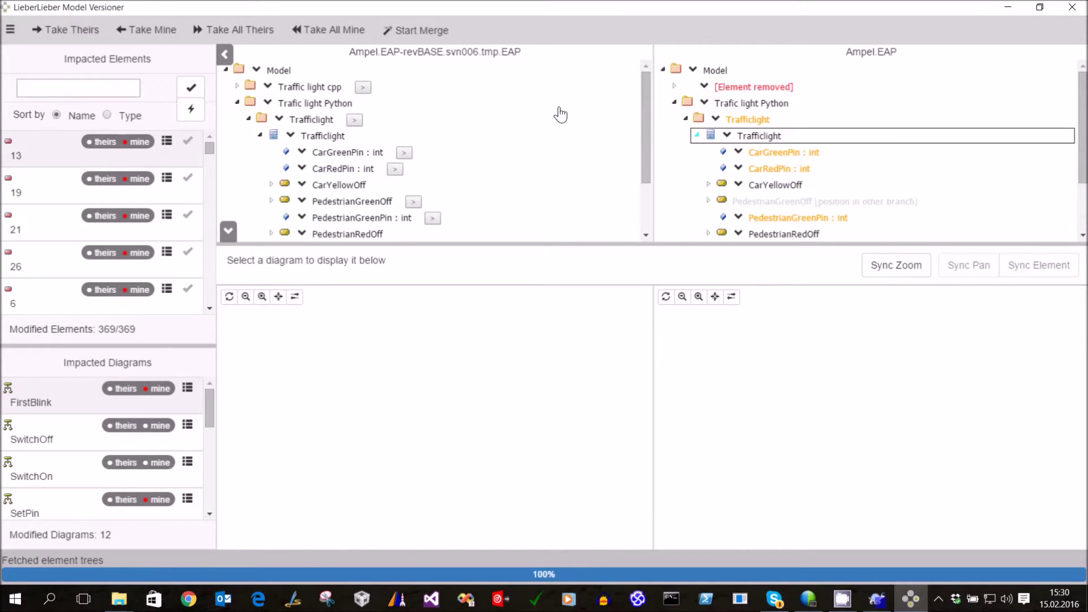
# - Expand the StateMachine element to reveal its diagram and changed states
pyautogui.press('Down')
pyautogui.press('Down')
pyautogui.press('Down')
pyautogui.press('Down')
pyautogui.press('Down')
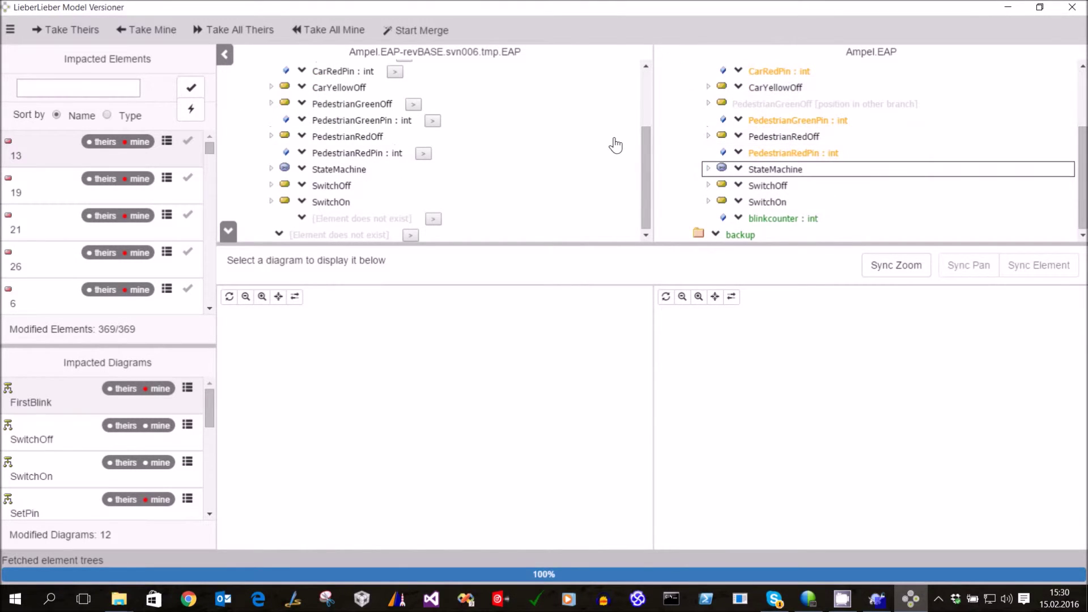
pyautogui.press('Right')
pyautogui.press('Down')
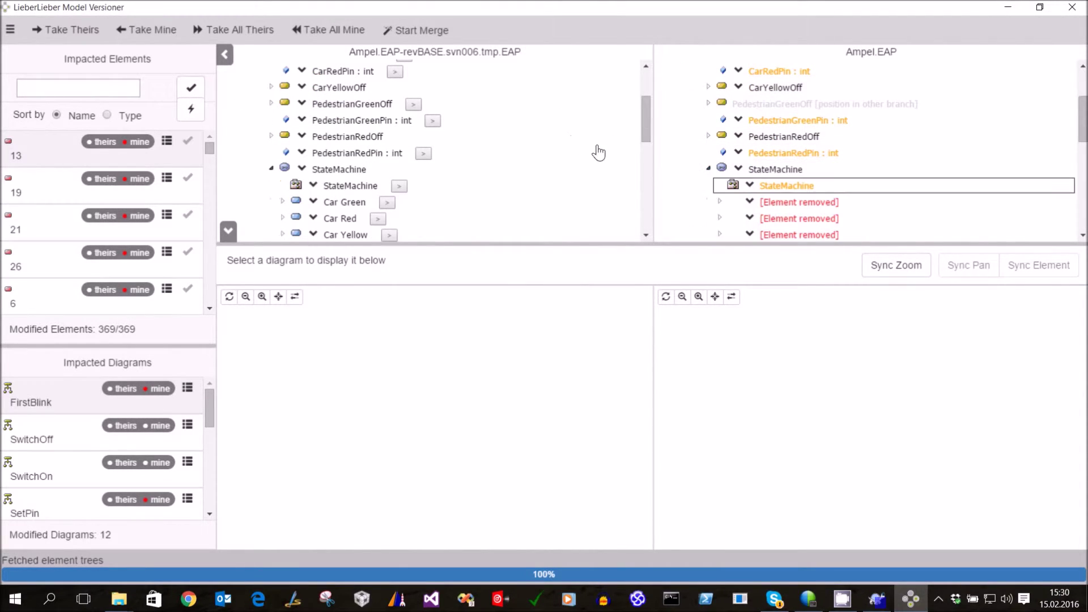
pyautogui.press('Right')
pyautogui.press('Left')
pyautogui.press('Up')
pyautogui.press('Down')
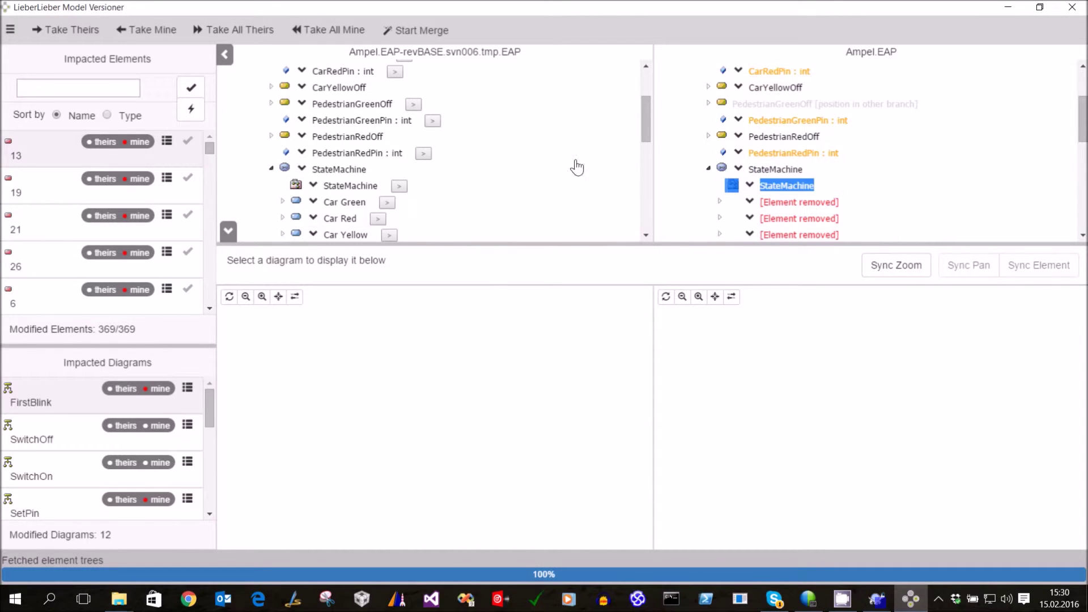
pyautogui.scroll(-3, 519, 111)
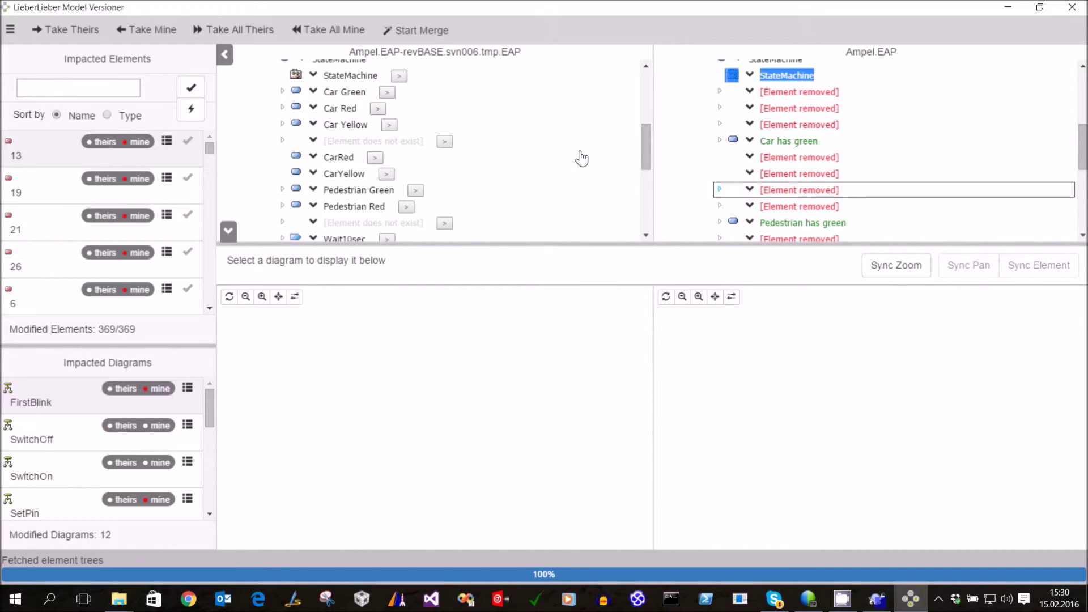
# - Load the base and local StateMachine diagrams and select the new 'Car has green' state
pyautogui.moveTo(350, 75)
pyautogui.click(628, 68)
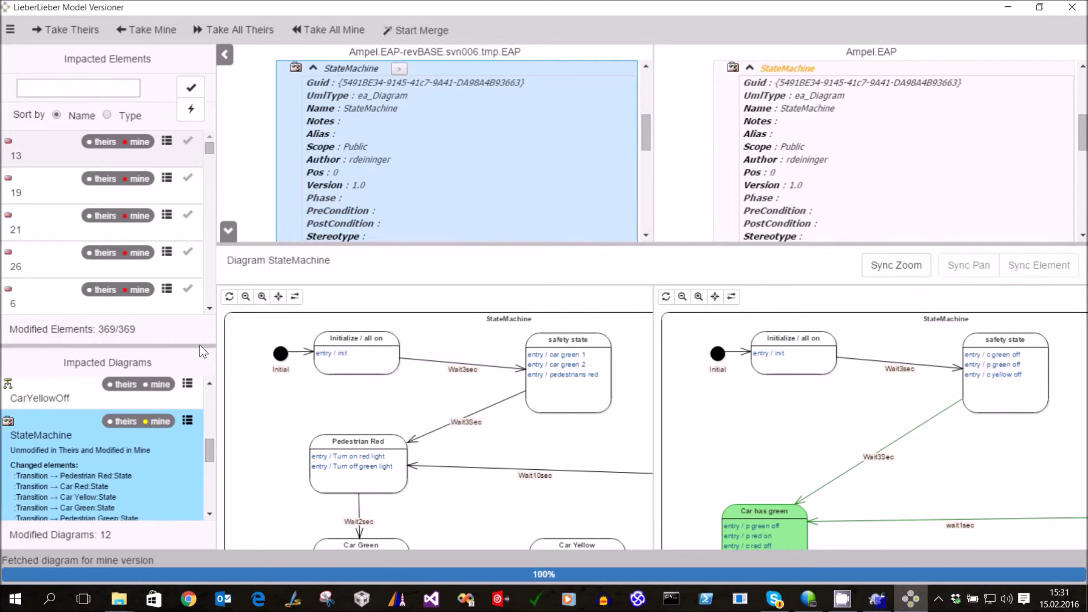
pyautogui.click(620, 412)
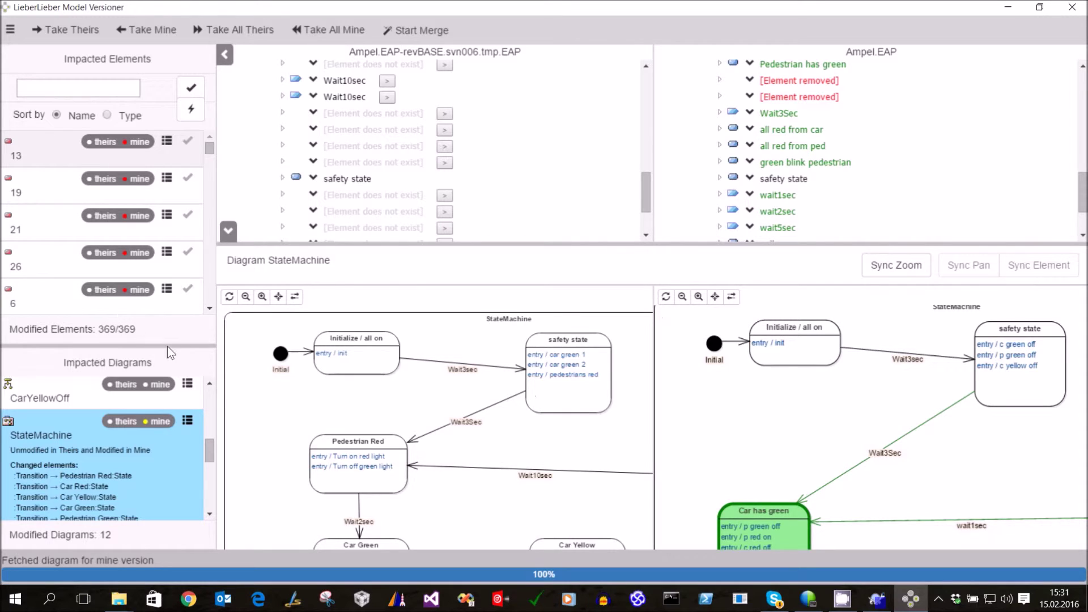
pyautogui.scroll(-3, 170, 367)
pyautogui.scroll(-3, 169, 375)
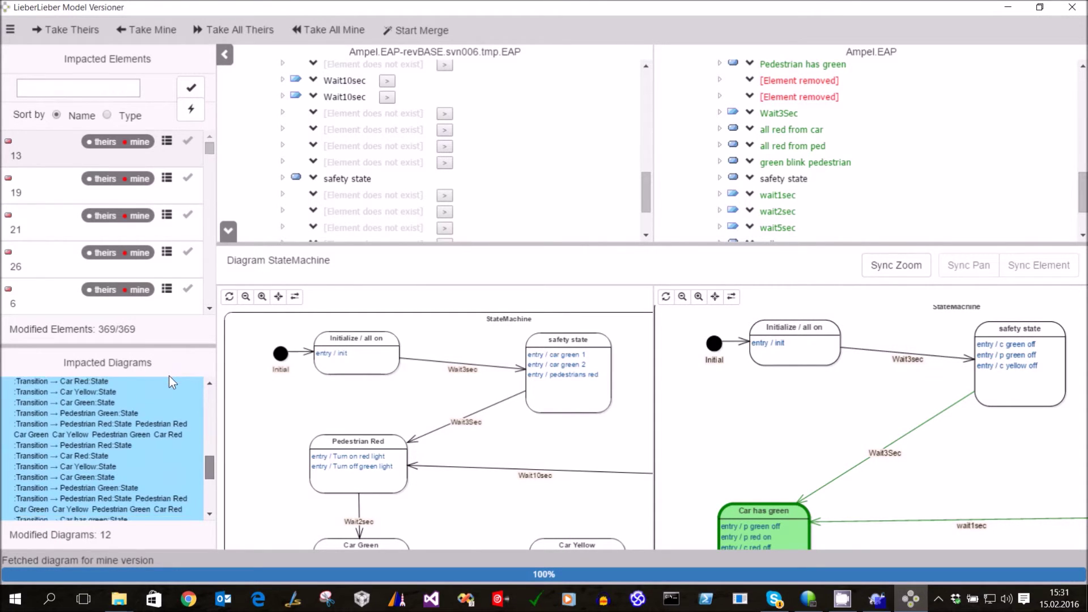
pyautogui.scroll(3, 170, 374)
# - Choose Type under Sort by for the Impacted Elements list
pyautogui.click(106, 115)
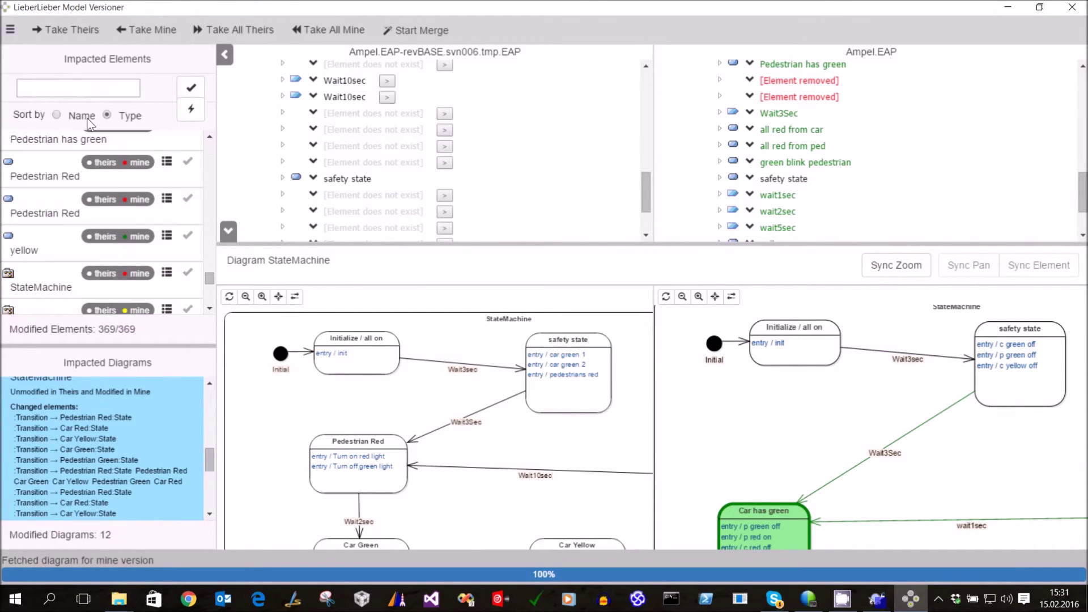
pyautogui.click(88, 86)
pyautogui.write('C')
pyautogui.write('ar')
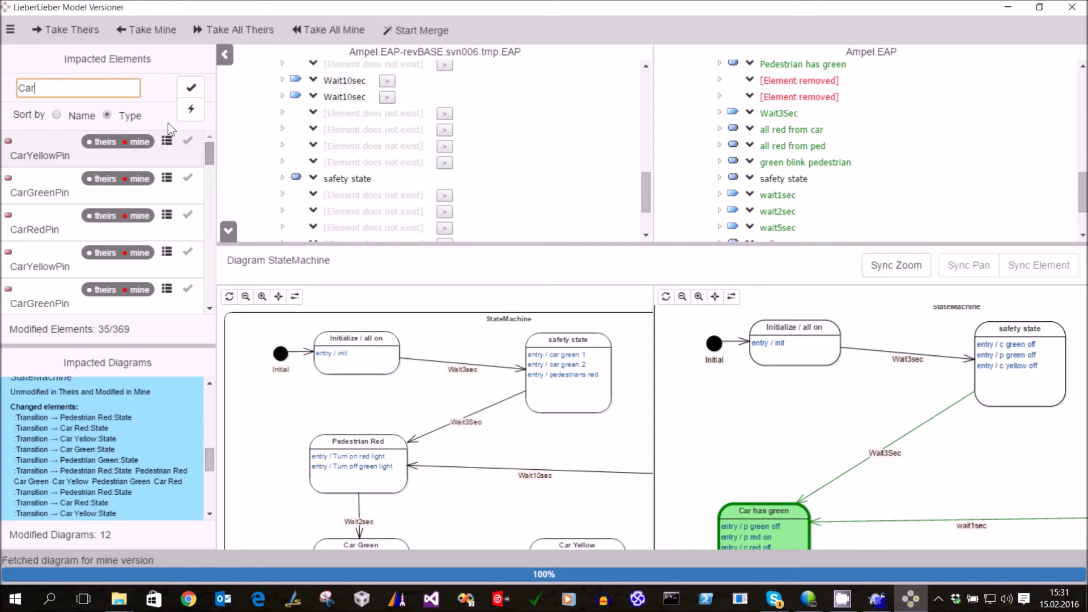
pyautogui.scroll(-2, 166, 144)
pyautogui.scroll(-2, 165, 155)
pyautogui.scroll(-2, 164, 168)
pyautogui.scroll(-2, 163, 168)
pyautogui.scroll(-2, 161, 191)
pyautogui.scroll(-2, 157, 223)
pyautogui.scroll(-2, 158, 229)
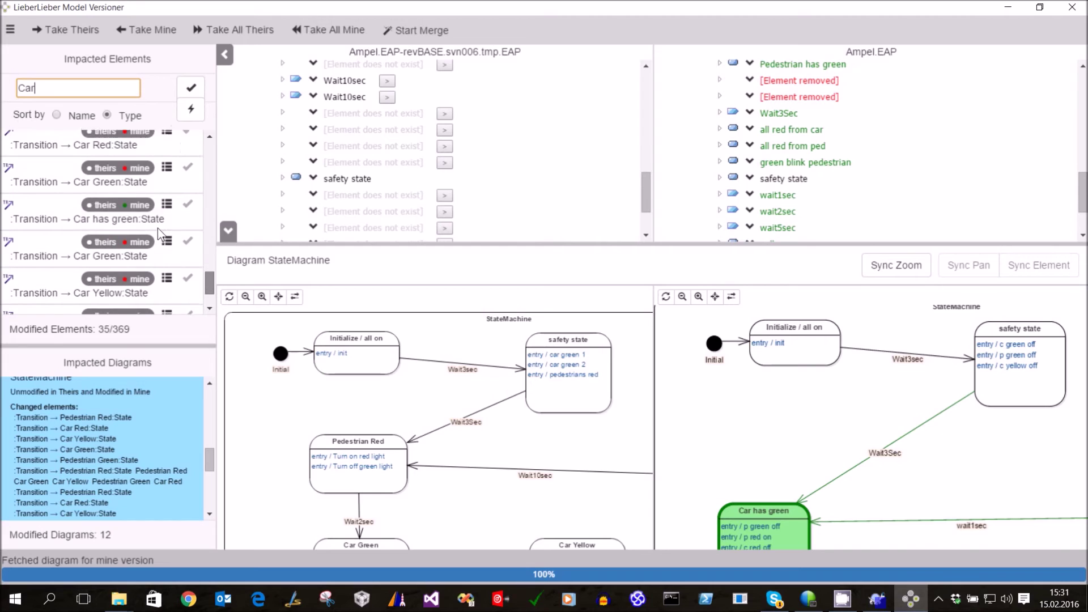
pyautogui.scroll(-2, 157, 228)
pyautogui.scroll(-2, 159, 233)
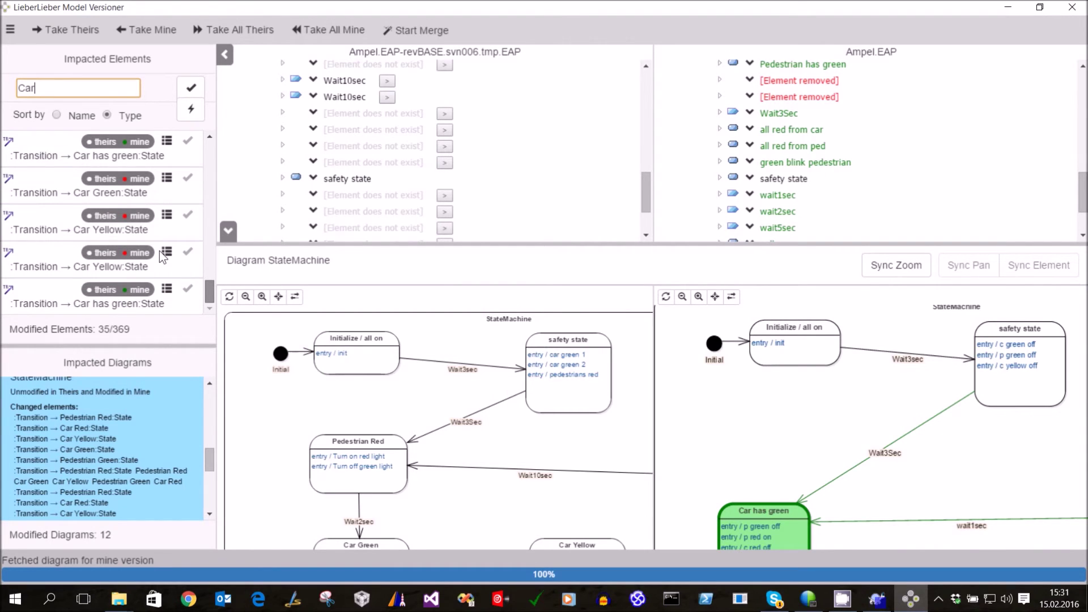